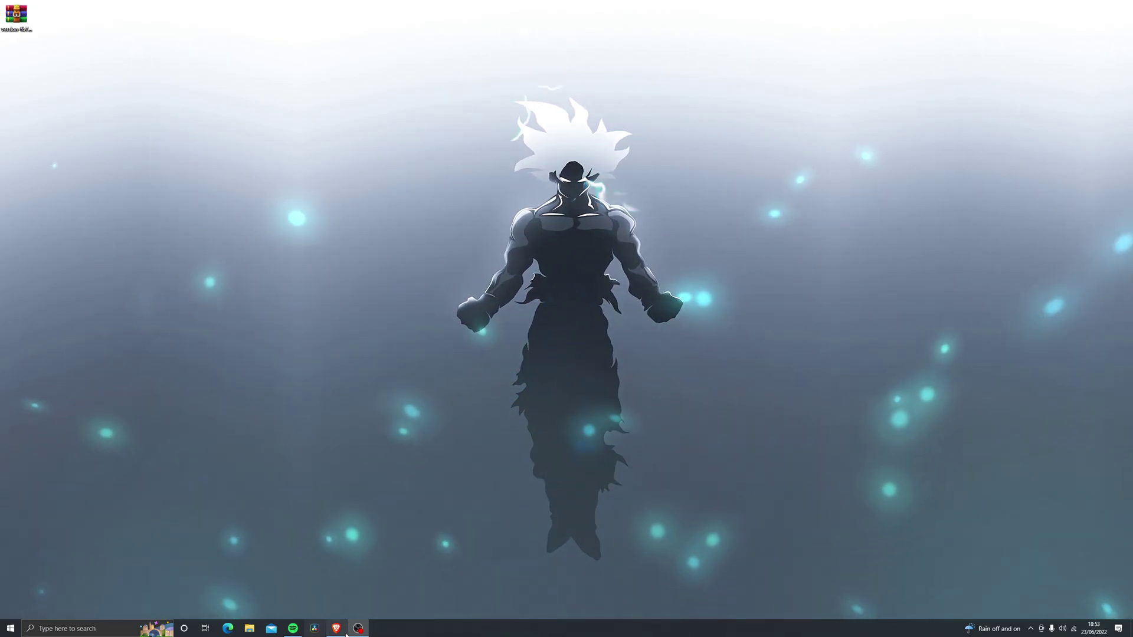
Step: Get past Linkvertise's Free Access and save the RobloxApp zip (34.77MB) to the Desktop
left_click(344, 631)
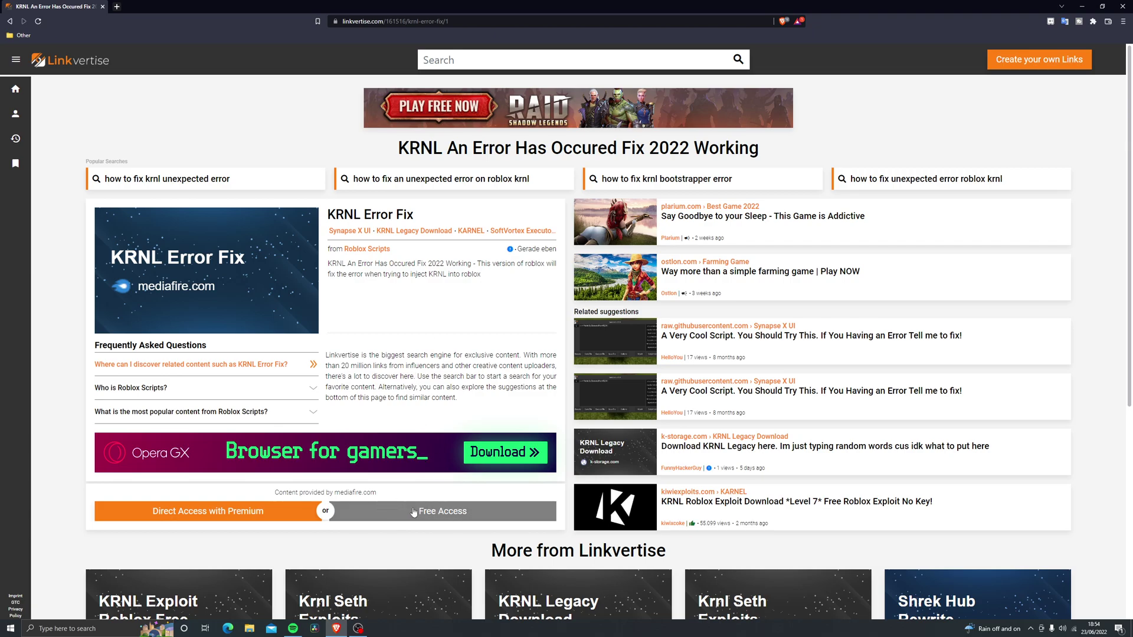
left_click(448, 516)
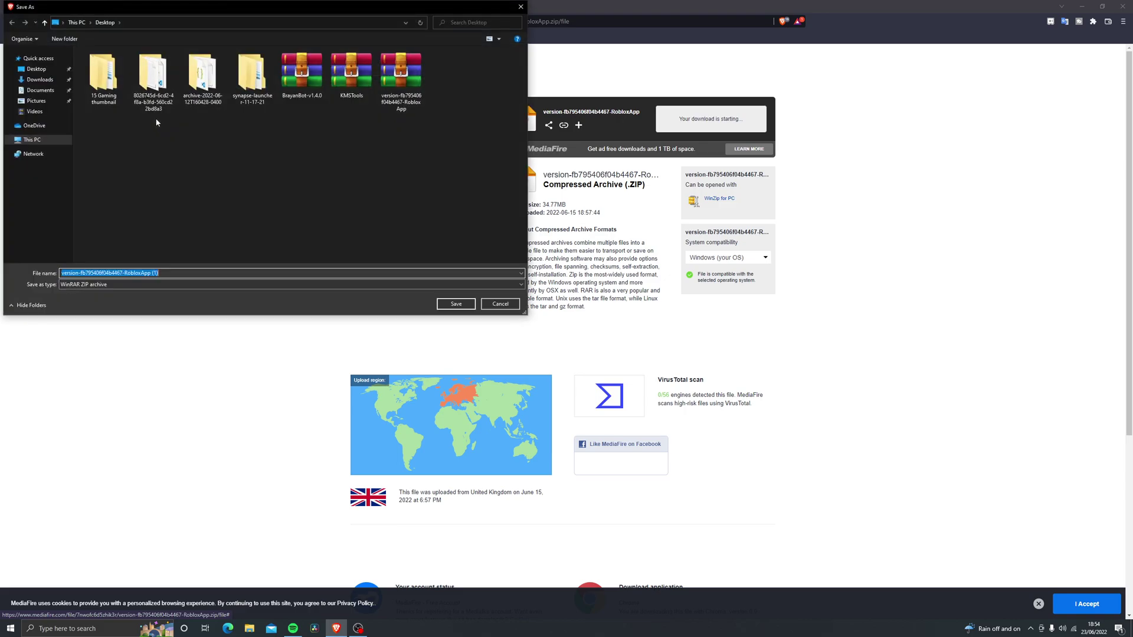
left_click(457, 304)
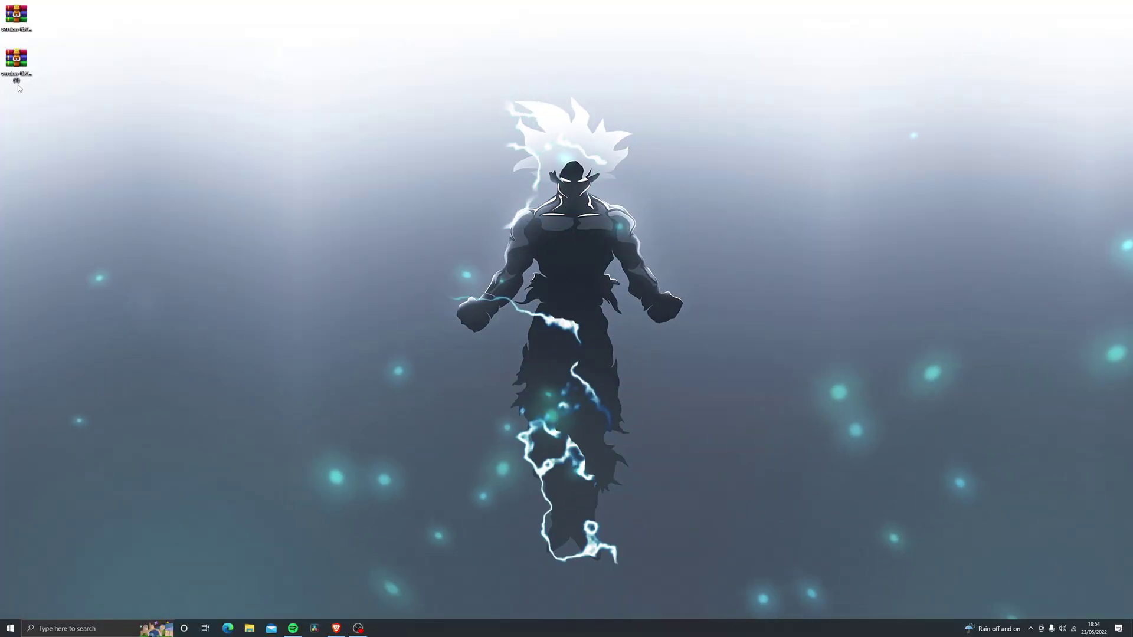
Step: Delete the older duplicate RobloxApp archive from the desktop
left_click_drag(17, 59, 150, 68)
left_click_drag(17, 15, 282, 104)
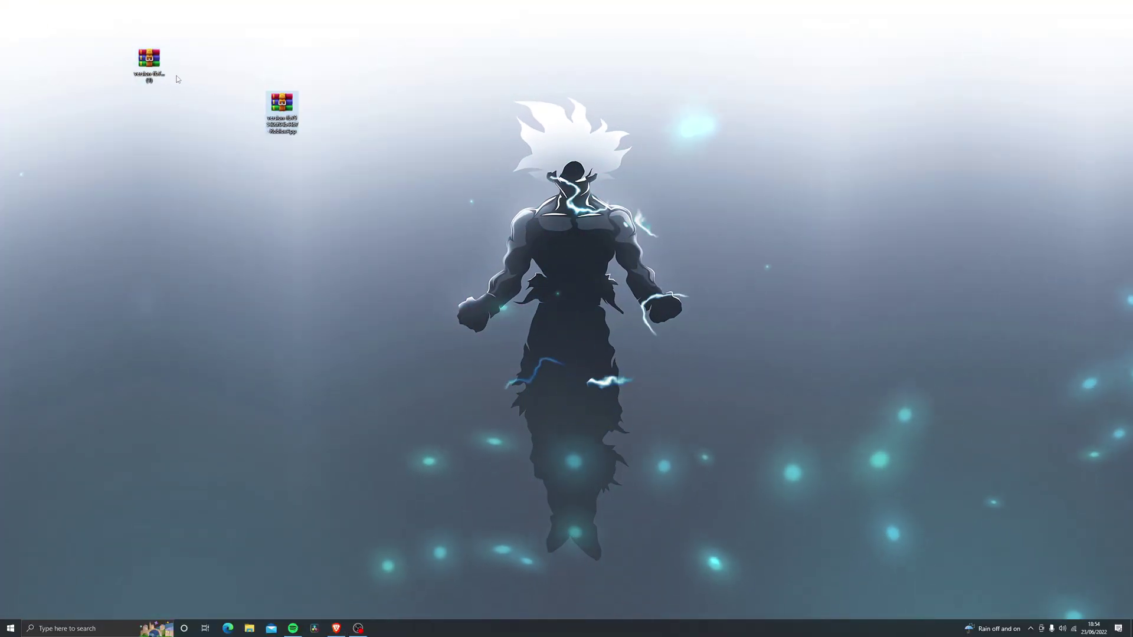
left_click(159, 76)
right_click(288, 106)
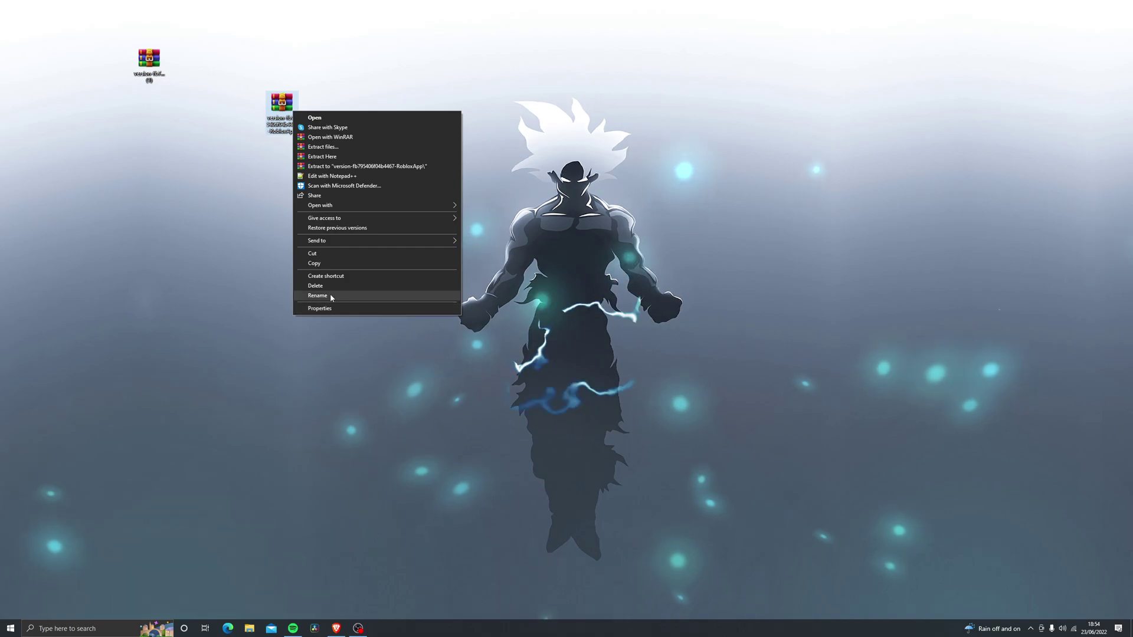
left_click(327, 286)
Step: Extract the new RobloxApp zip with WinRAR into its own folder
left_click_drag(149, 62, 447, 239)
left_click_drag(375, 192, 486, 298)
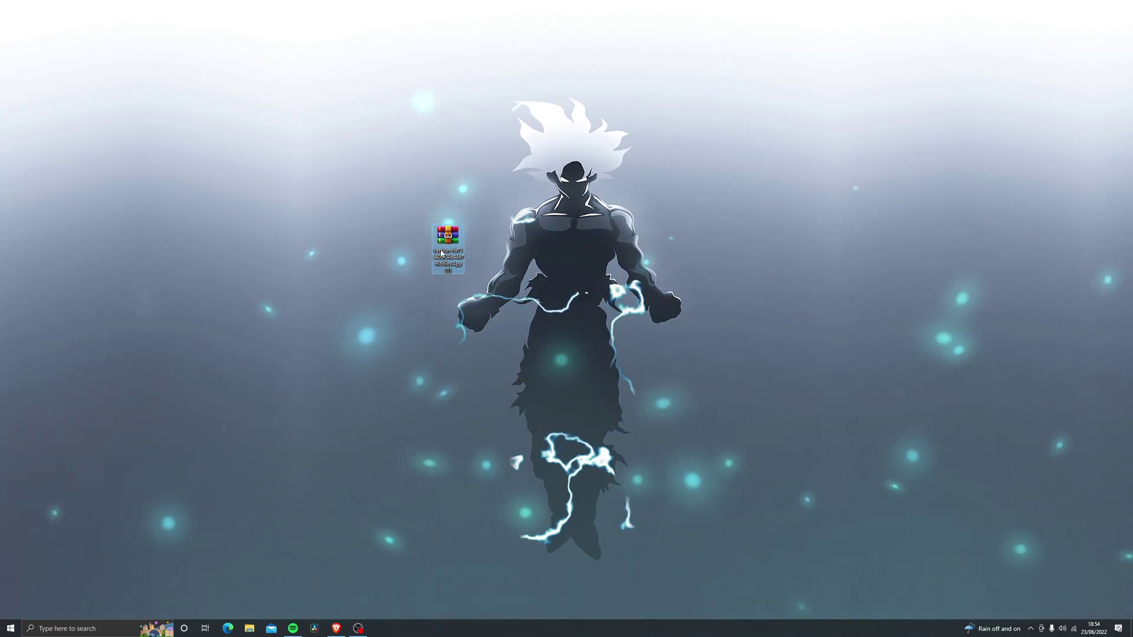
right_click(447, 236)
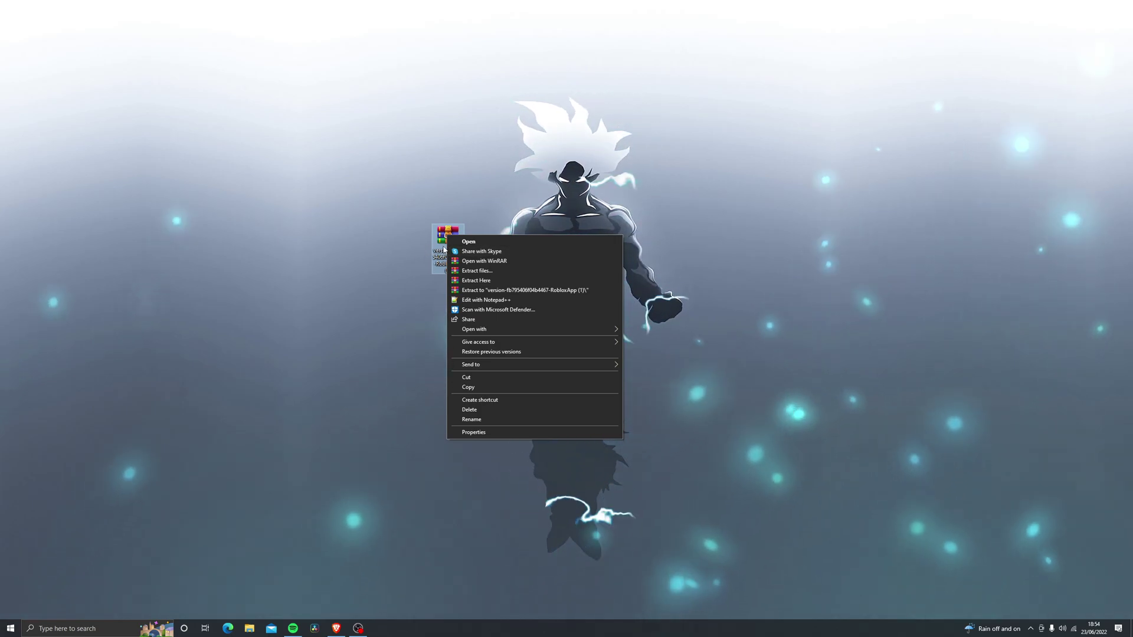
left_click(490, 290)
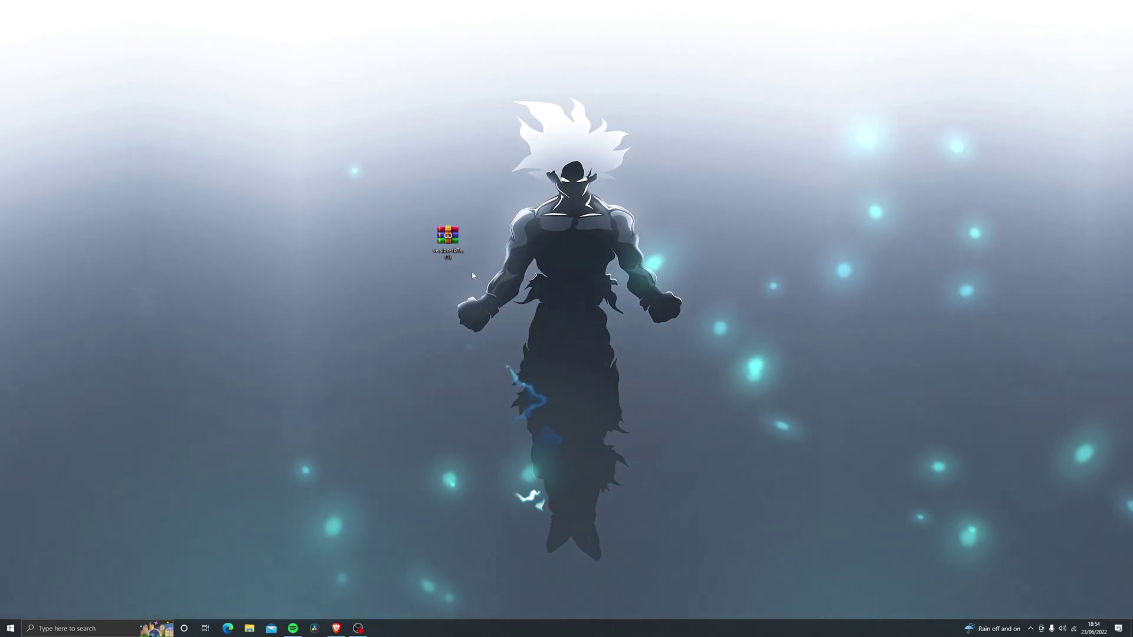
Step: Delete the extracted zip and refresh the desktop, leaving the 'version-fb795406f04b4467-RobloxApp (1)' folder
right_click(449, 239)
left_click(482, 416)
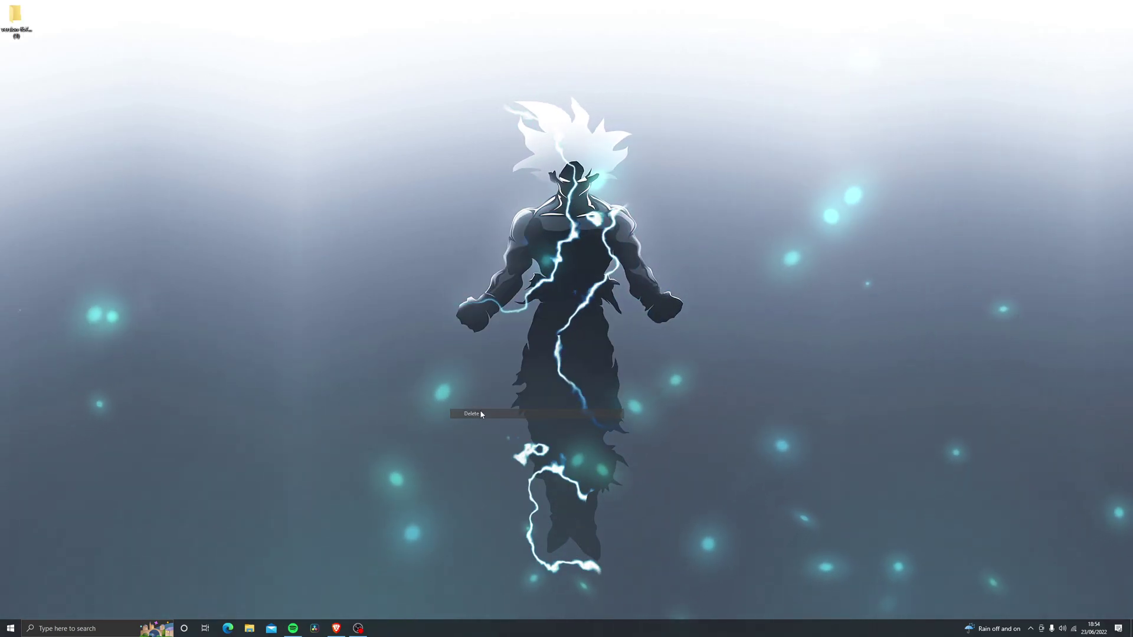
left_click_drag(16, 18, 467, 236)
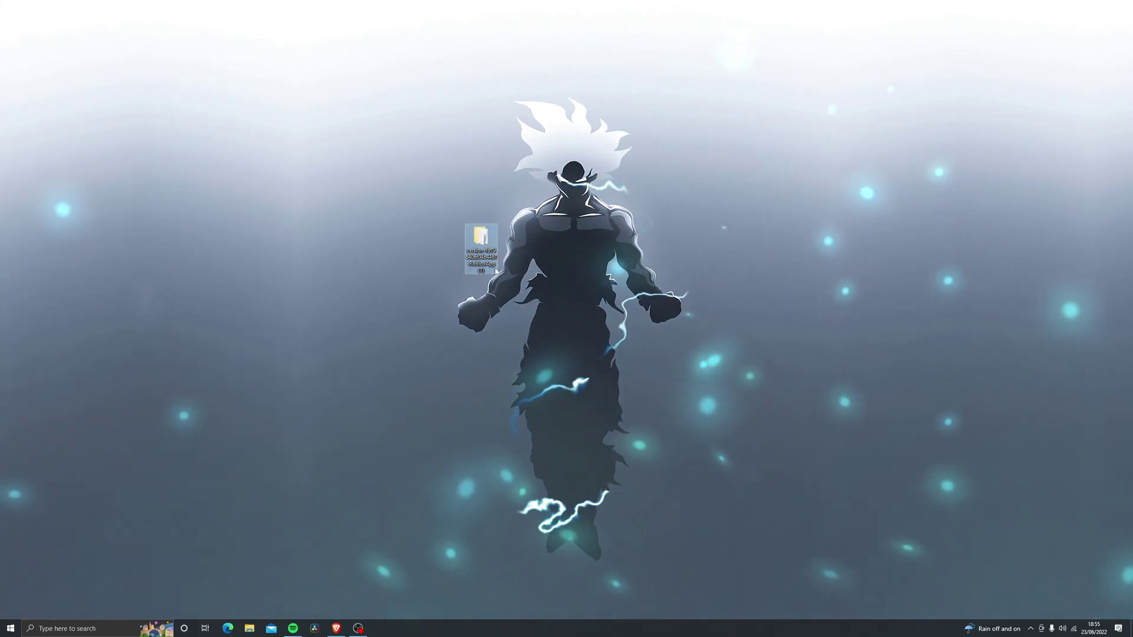
right_click(331, 245)
left_click(383, 267)
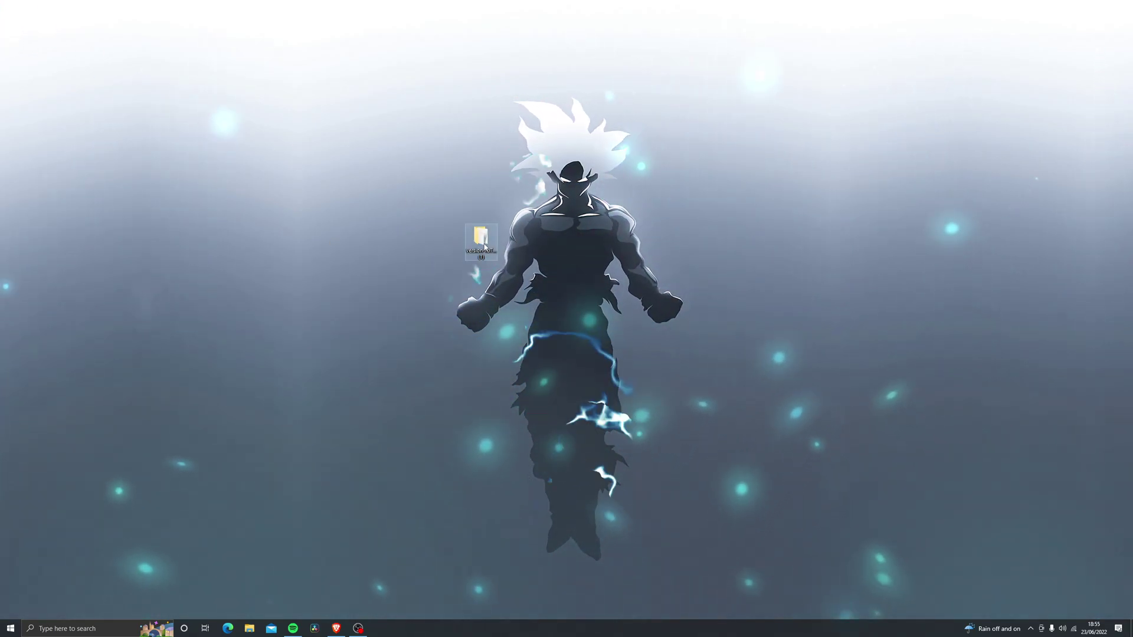
double_click(482, 242)
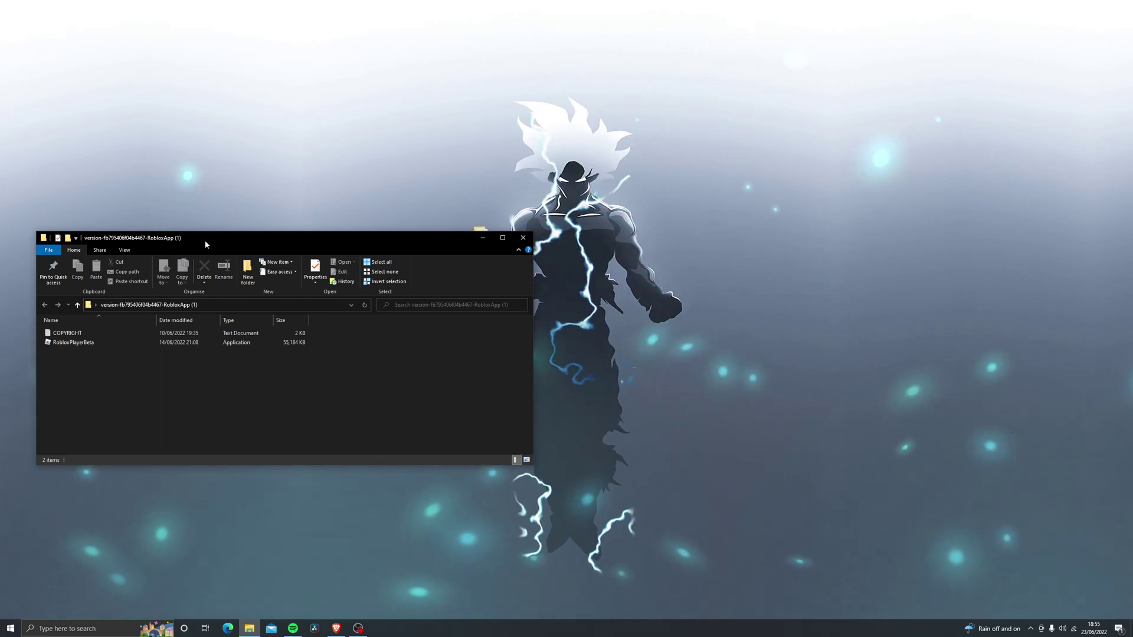
left_click_drag(204, 239, 550, 194)
left_click(416, 299)
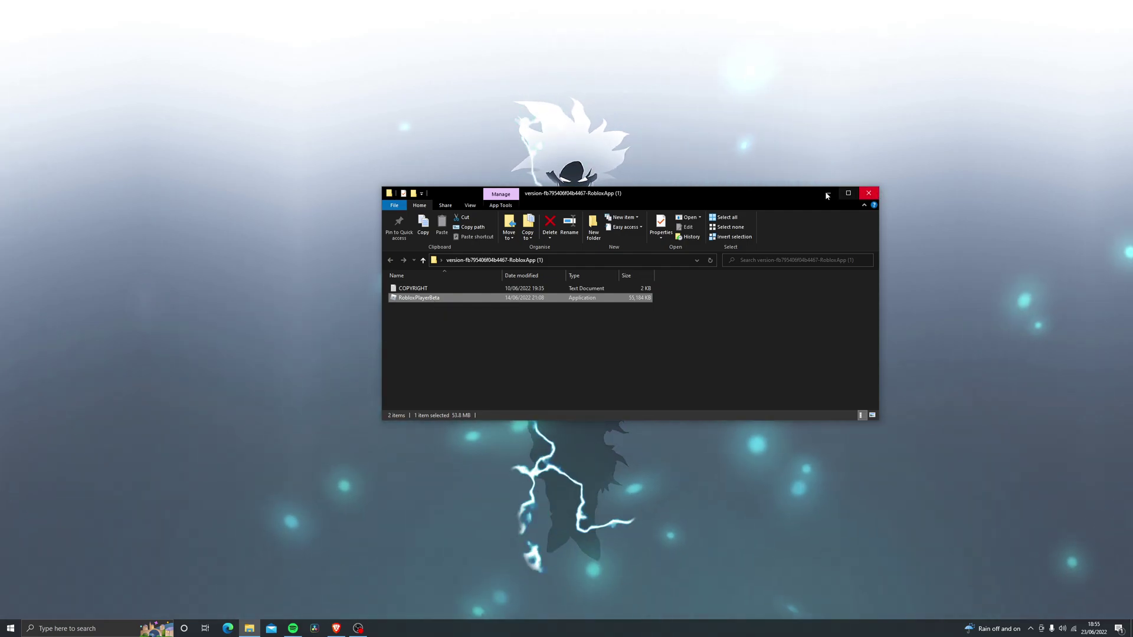
left_click(868, 194)
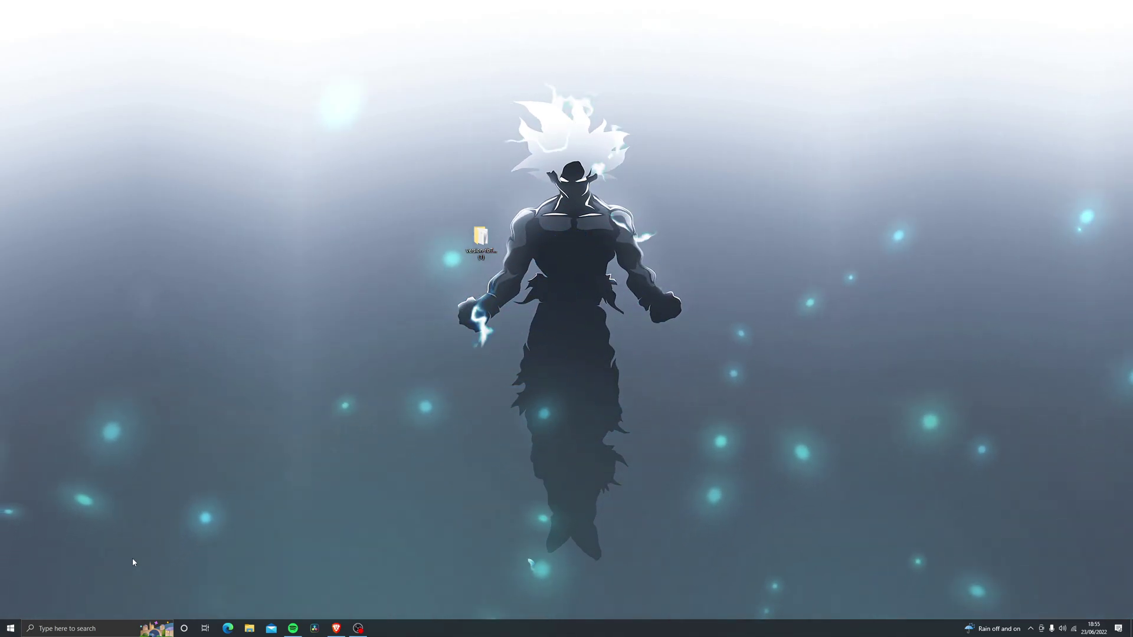
Step: Launch Run from Windows search and run %localappdata% to open AppData\Local
key("super+r")
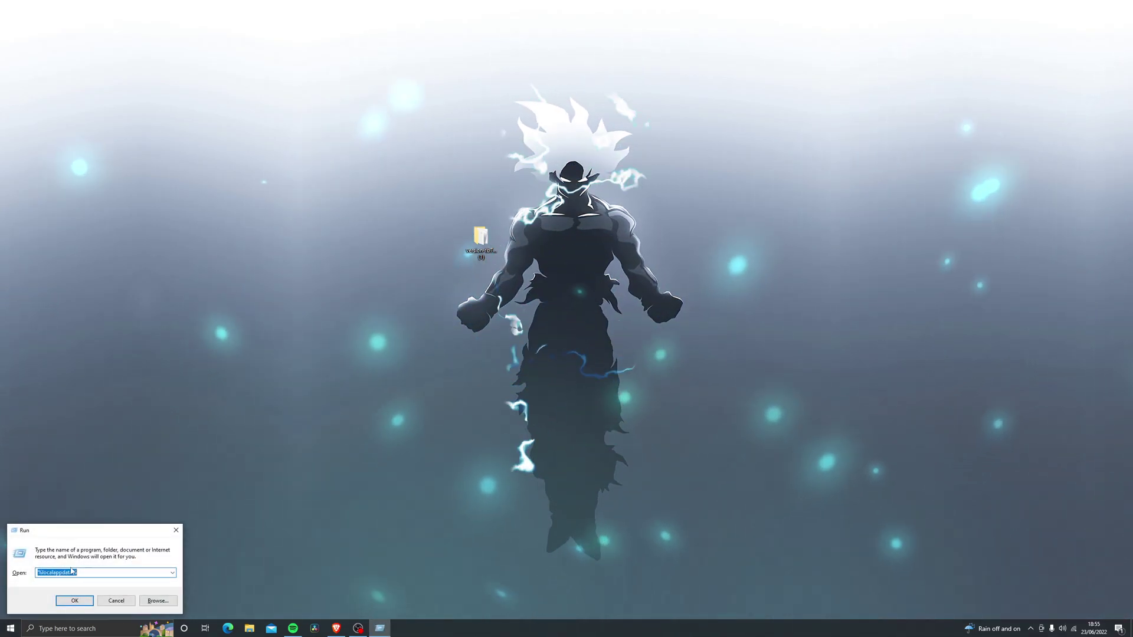
key("Return")
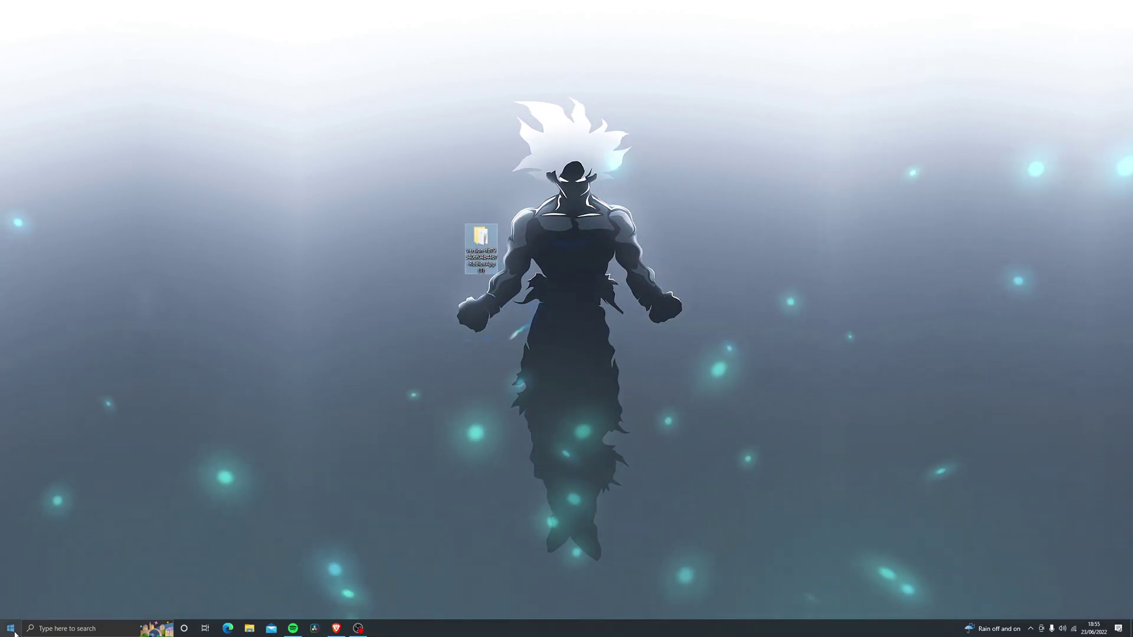
left_click(13, 632)
type("run")
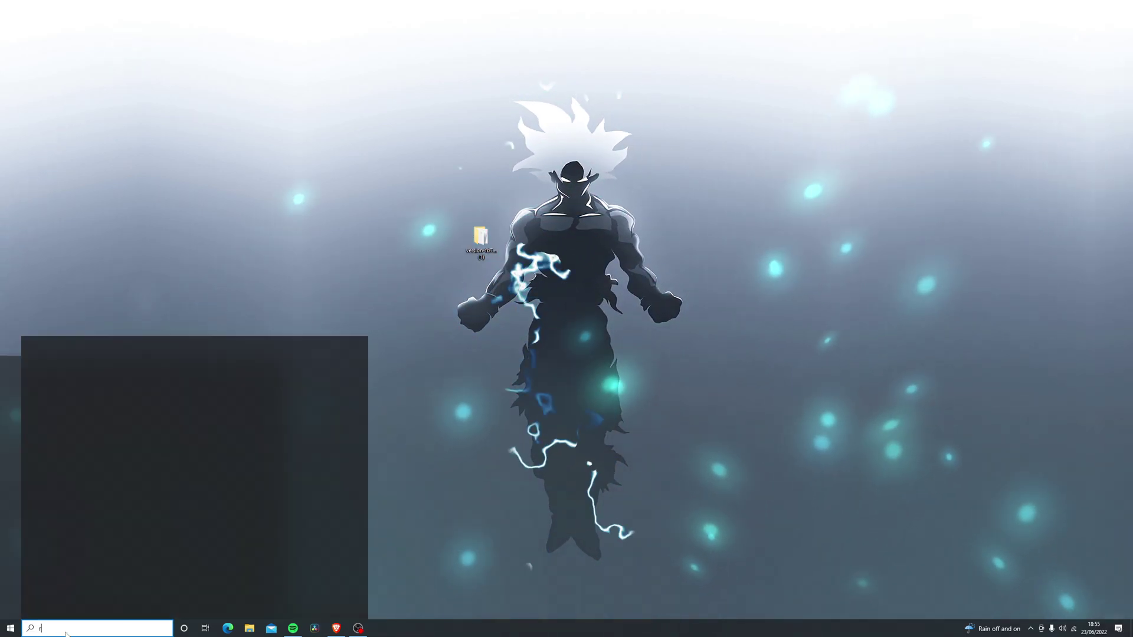
left_click(50, 389)
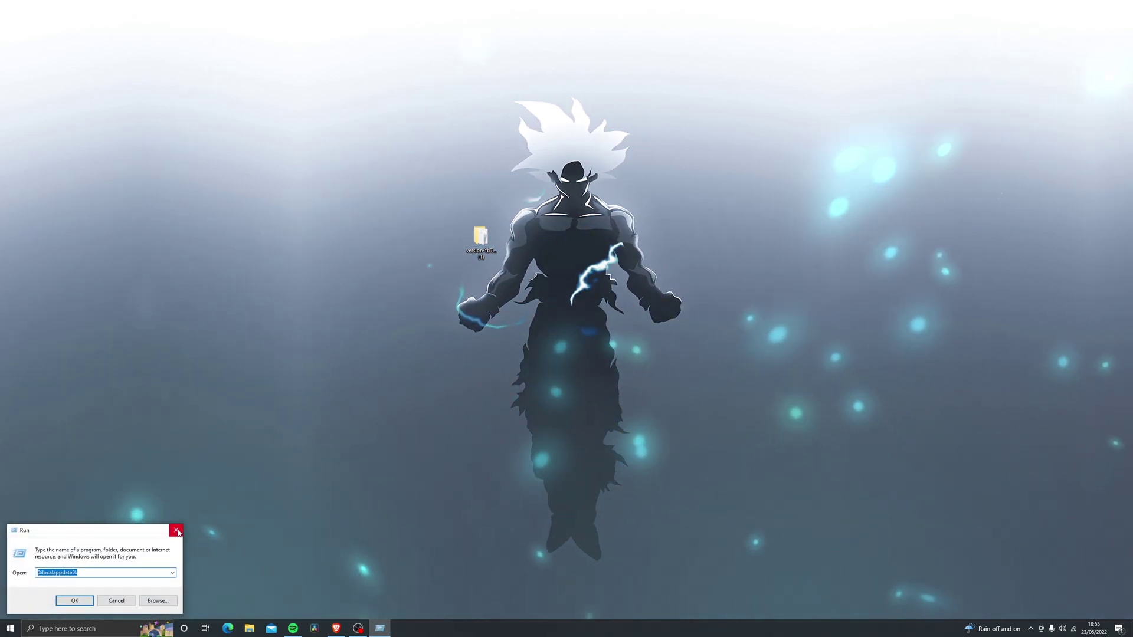
type("%")
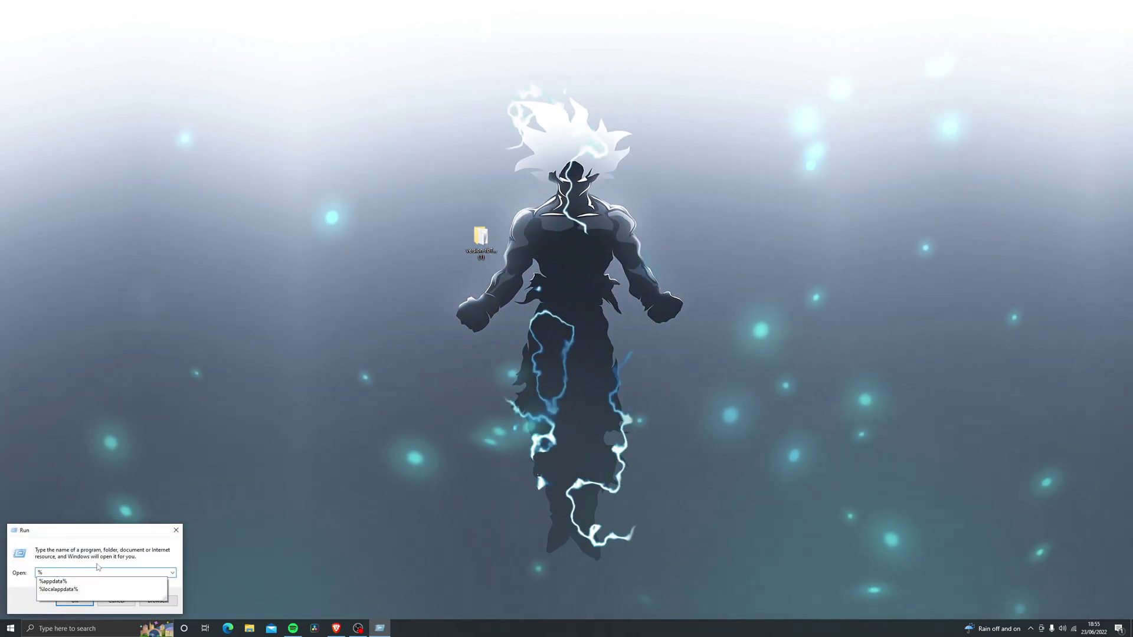
type("localapp")
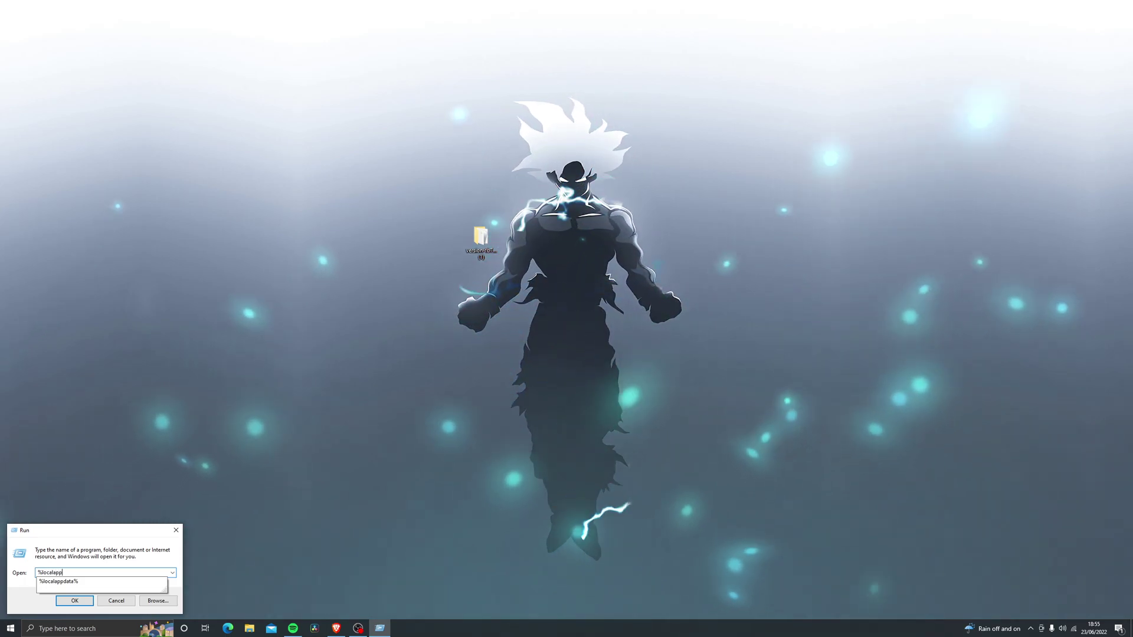
type("data%")
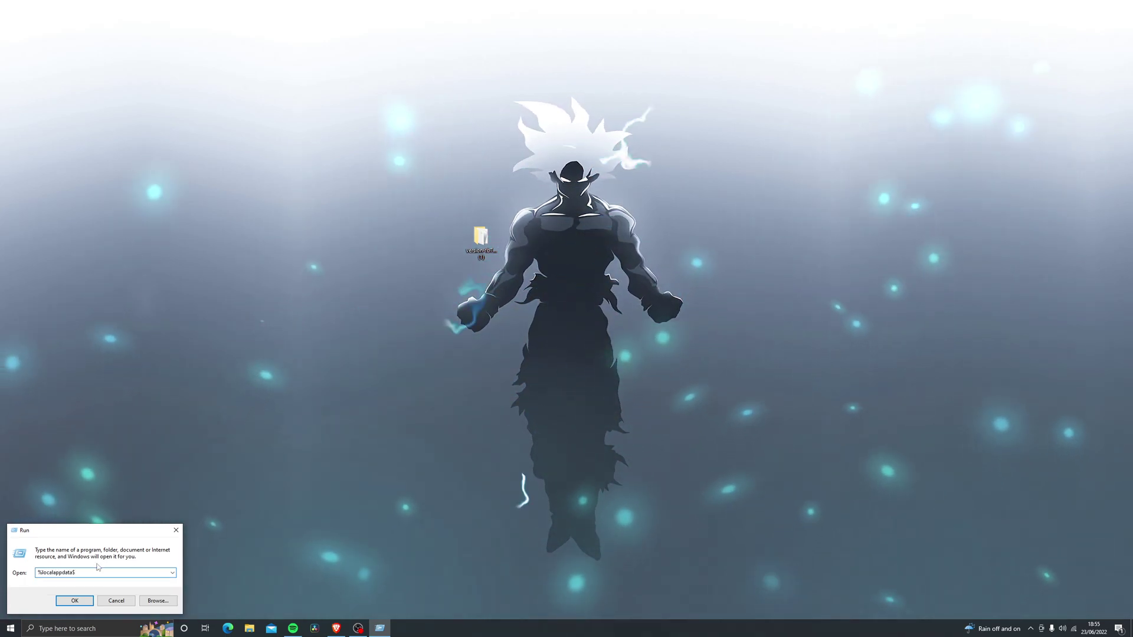
left_click_drag(80, 572, 25, 575)
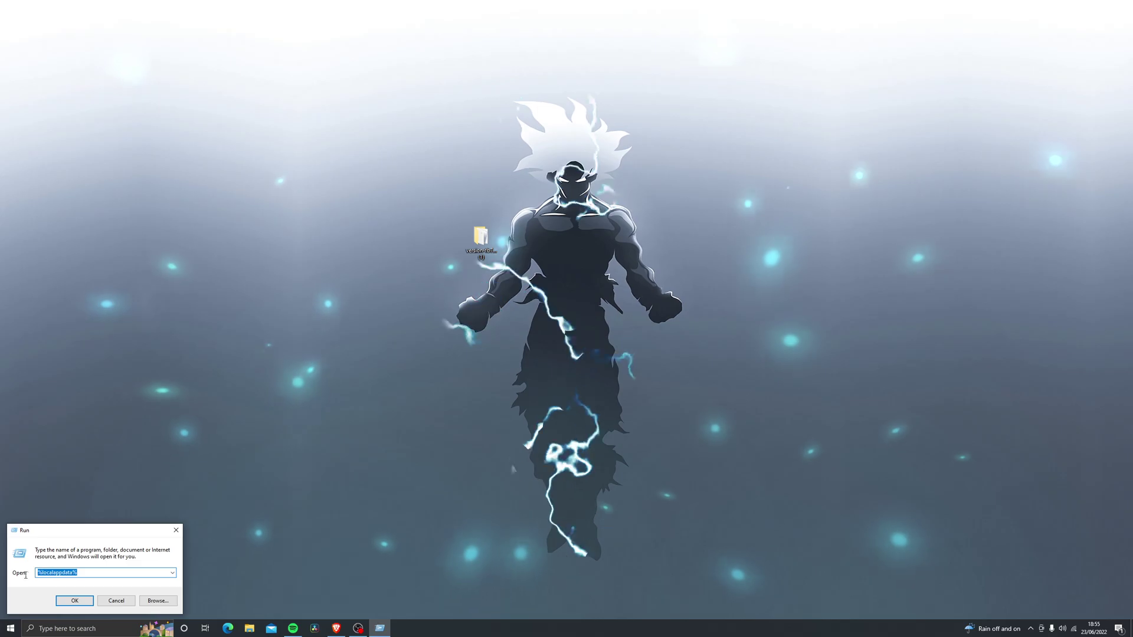
left_click(75, 602)
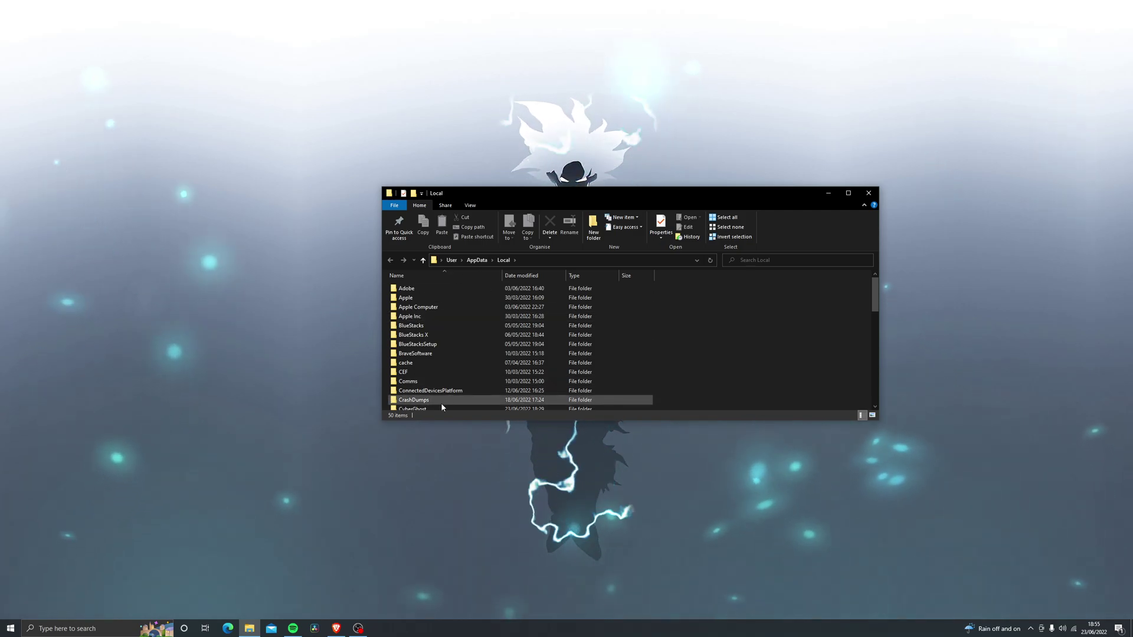
Step: Navigate AppData\Local > Roblox > Versions and open version-91f017face444efd
left_click_drag(447, 422, 444, 454)
scroll(416, 357, "down", 2)
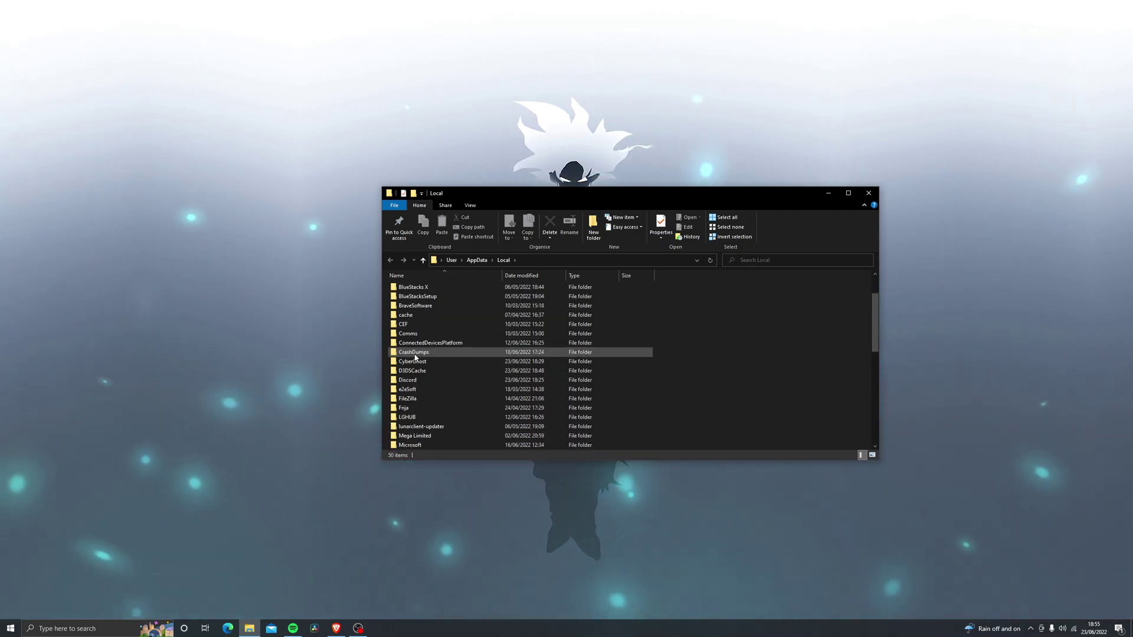
scroll(414, 354, "down", 5)
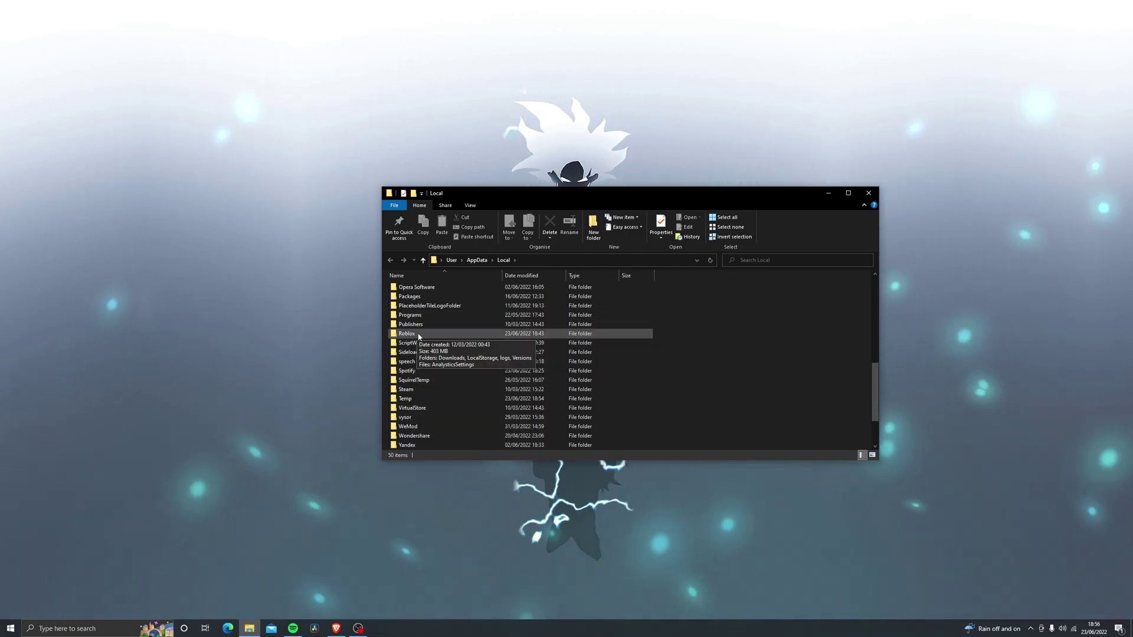
left_click_drag(404, 337, 620, 339)
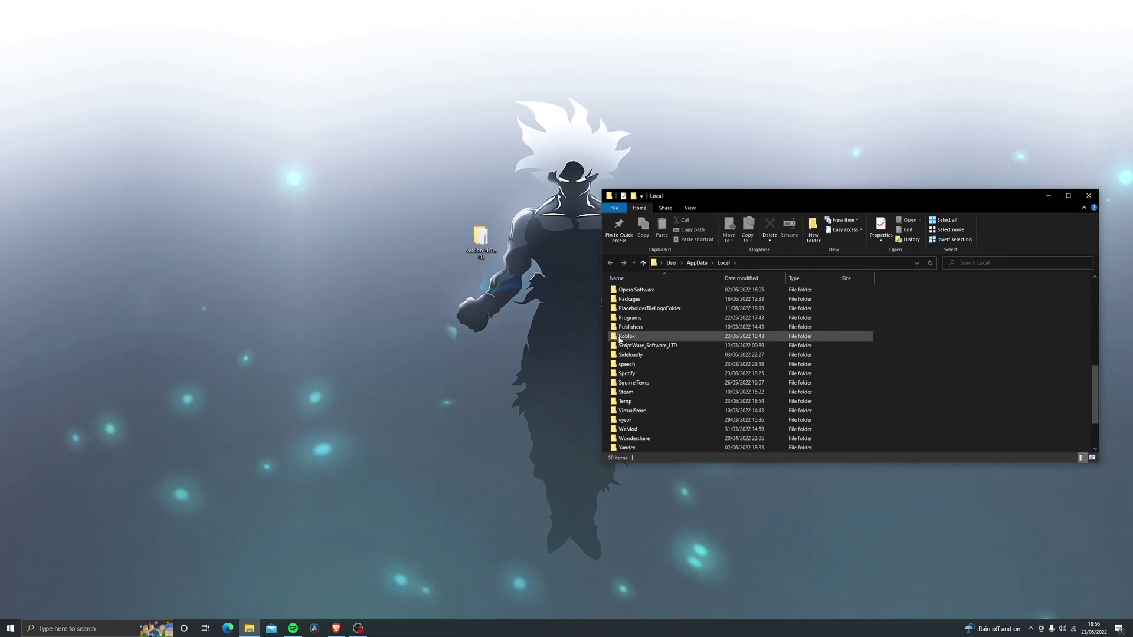
double_click(629, 337)
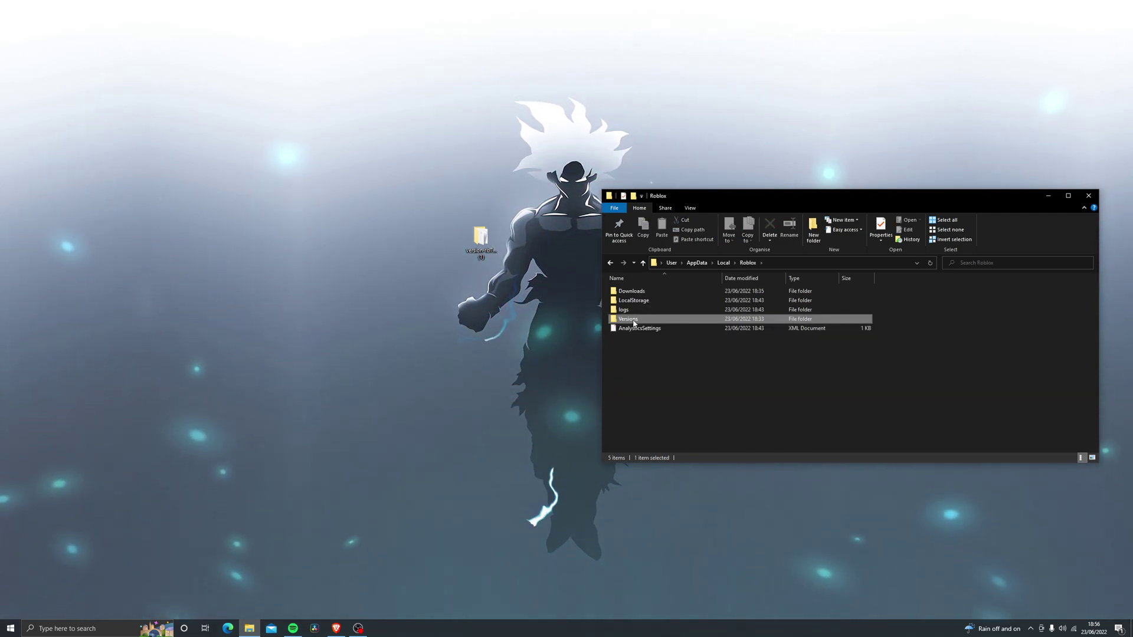
left_click_drag(645, 303, 637, 328)
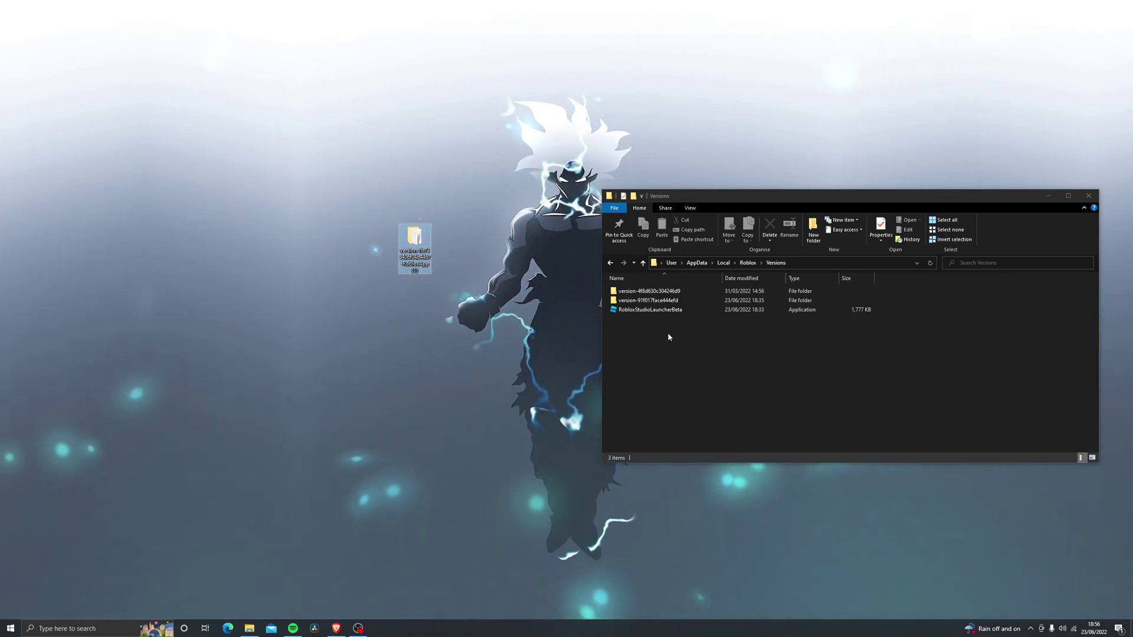
left_click_drag(656, 332, 655, 284)
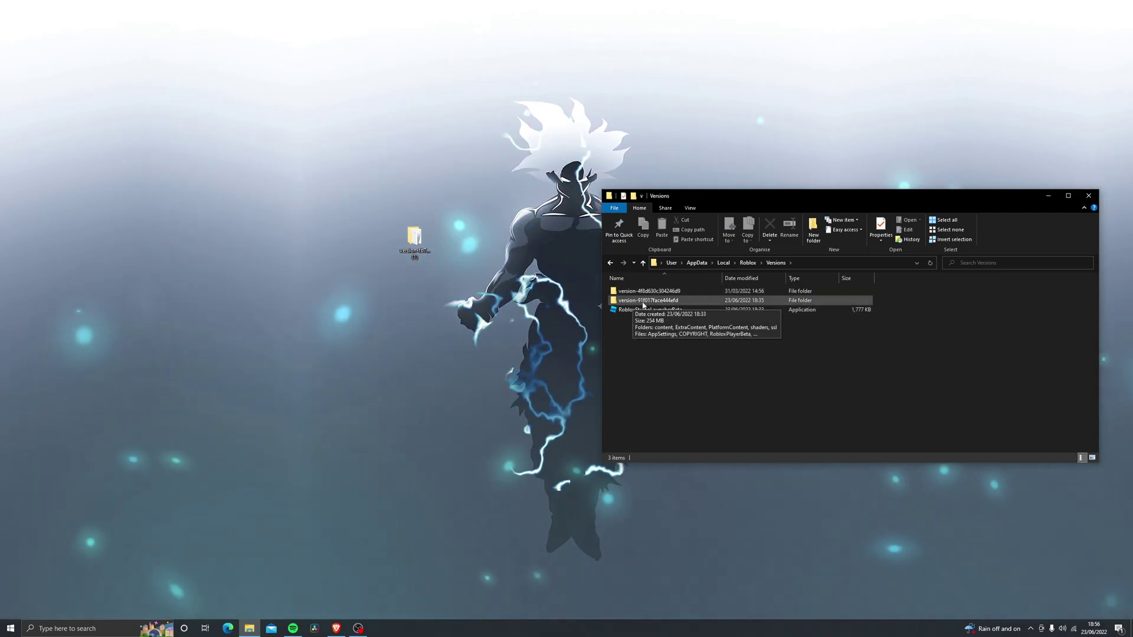
double_click(640, 302)
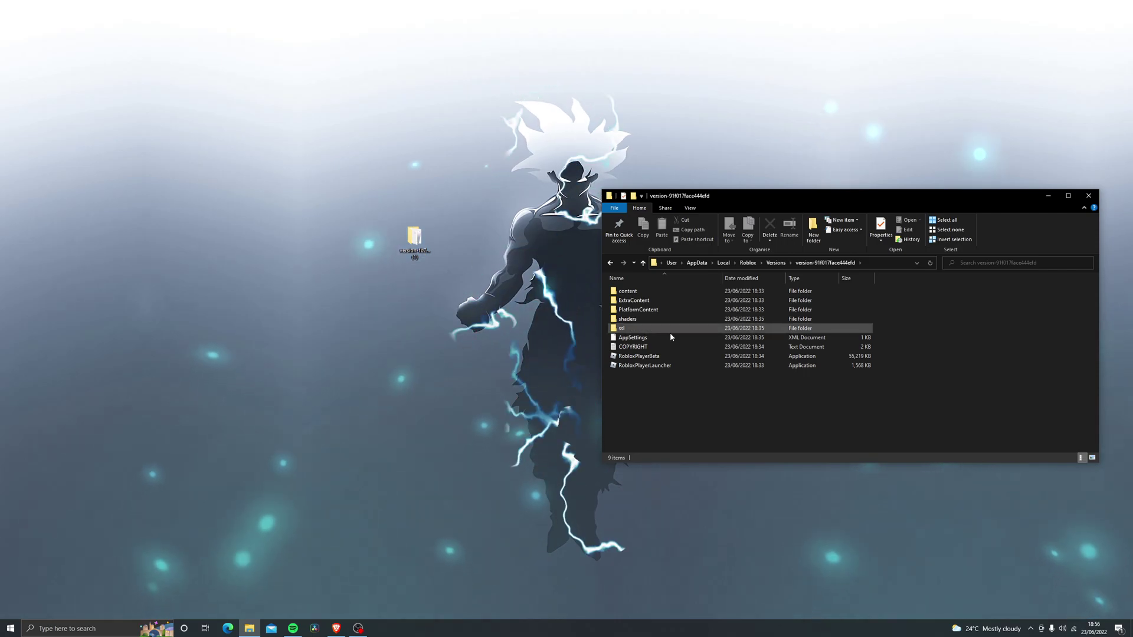
Step: Open the extracted RobloxApp folder and try dragging RobloxPlayerBeta in, cancelling the replace prompt
double_click(414, 237)
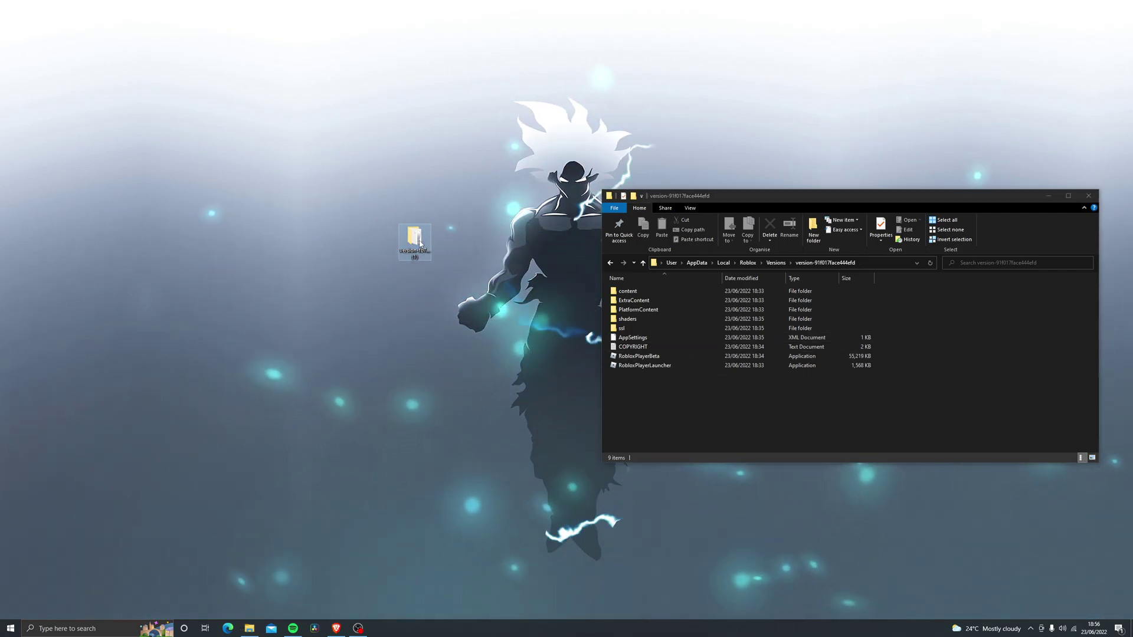
left_click_drag(797, 211, 243, 180)
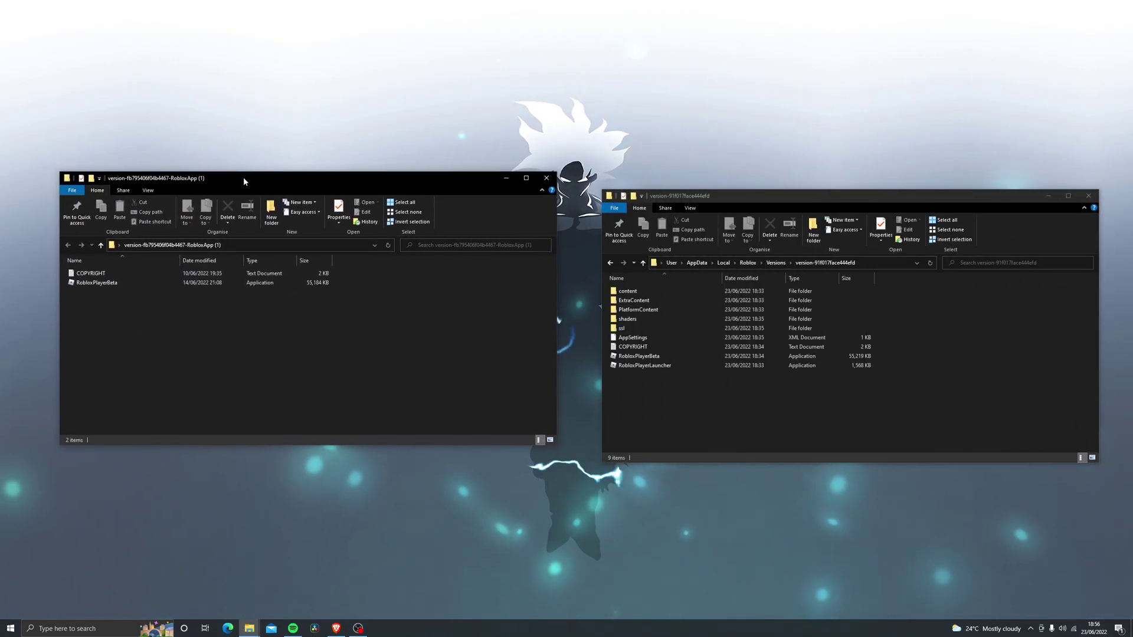
left_click(103, 284)
left_click_drag(103, 288, 673, 399)
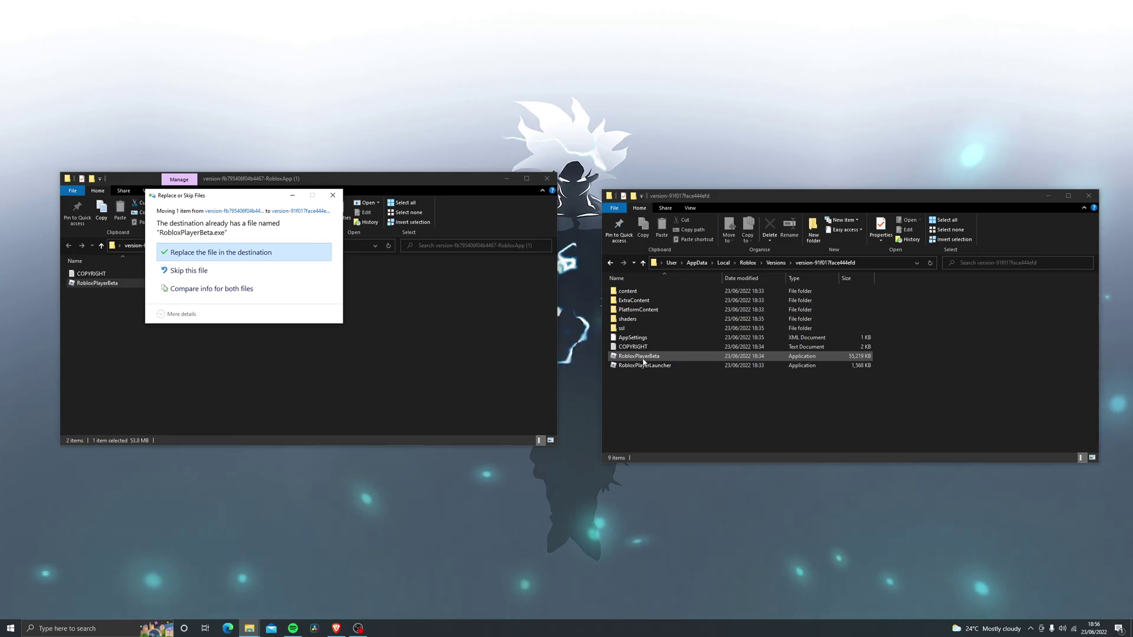
key("Escape")
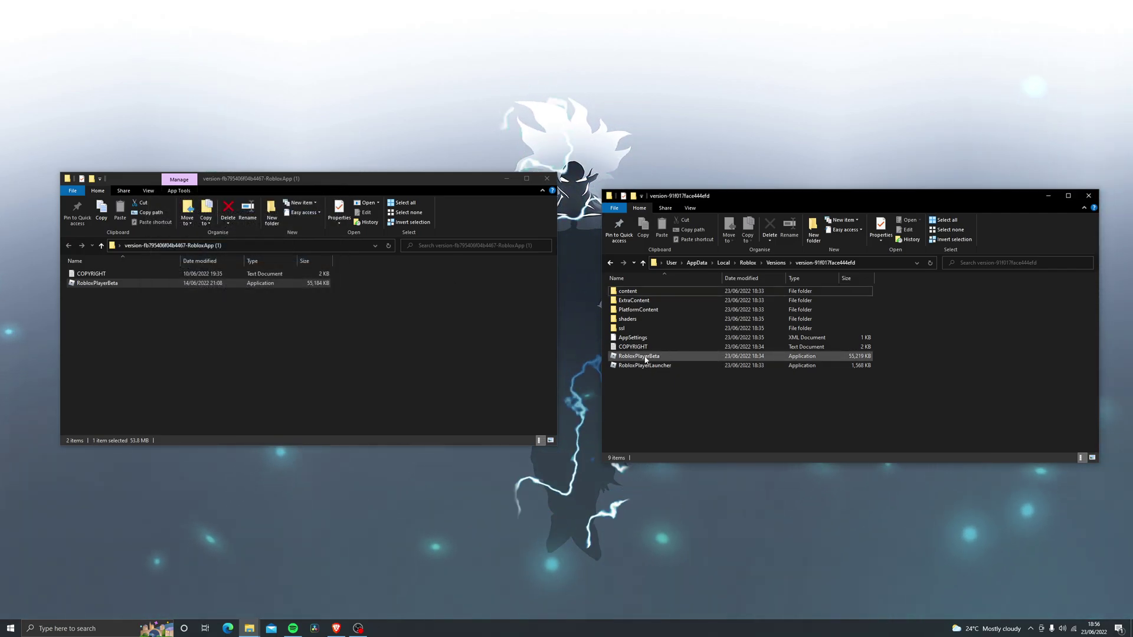
Step: Delete the old RobloxPlayerBeta and move the downloaded one into version-91f017face444efd
right_click(638, 358)
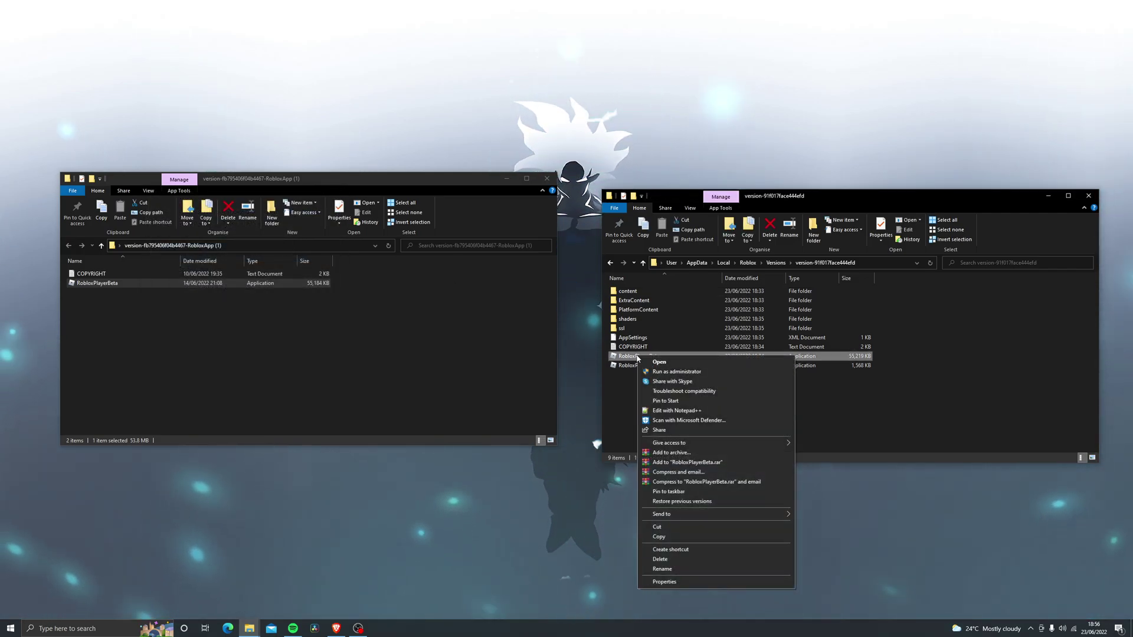
left_click(662, 560)
left_click_drag(99, 283, 666, 397)
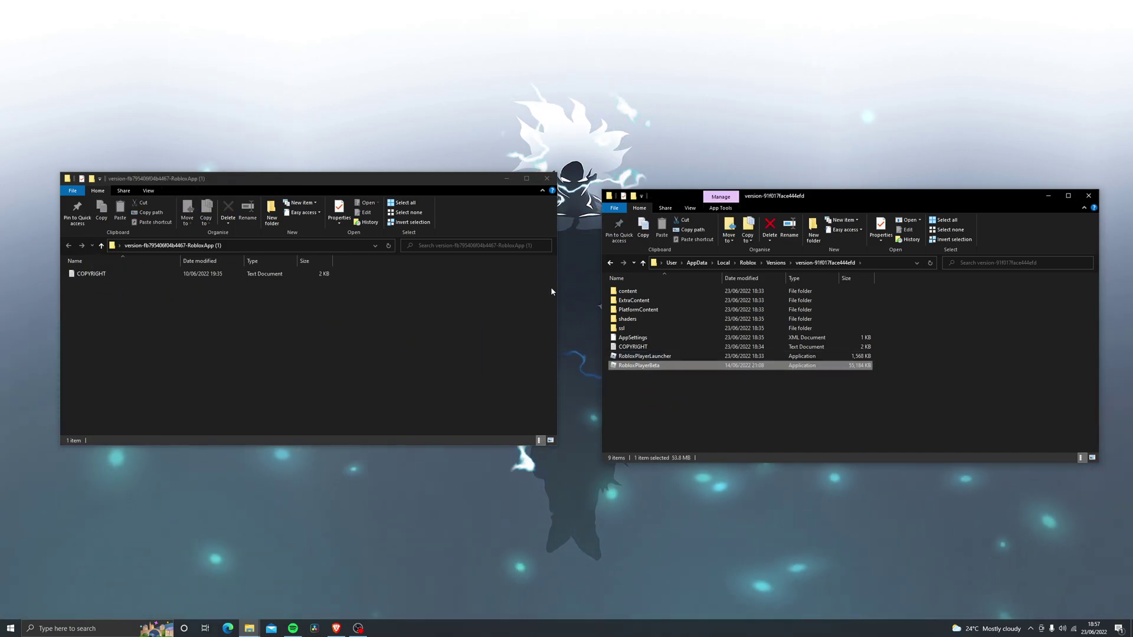